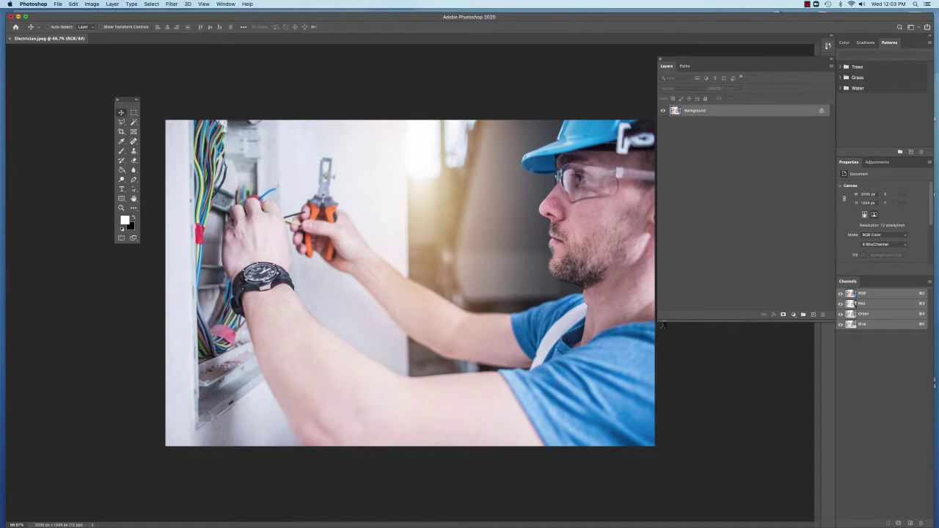
- Make the floating Layers panel narrower and shorter and move it clear of the photo
{"action": "left_click_drag", "start_coordinate": [663, 323], "coordinate": [689, 316]}
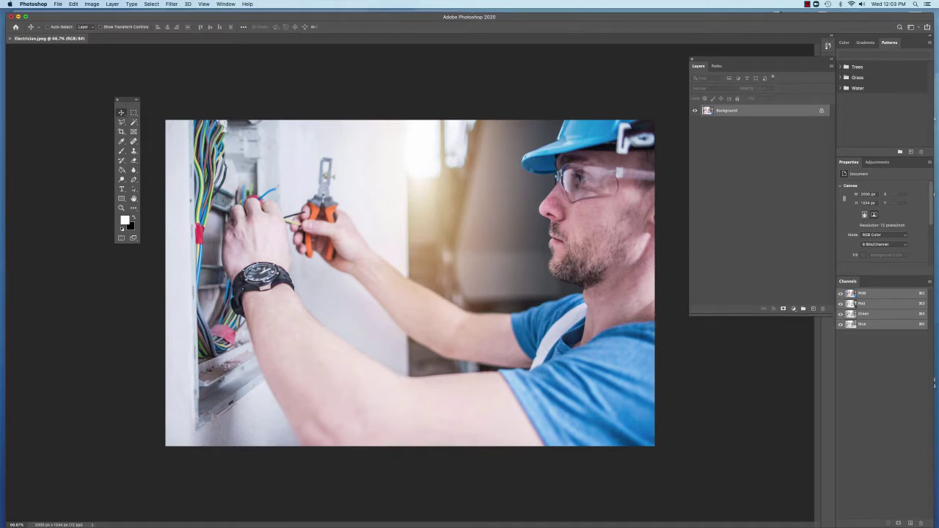
{"action": "left_click_drag", "start_coordinate": [733, 65], "coordinate": [707, 63]}
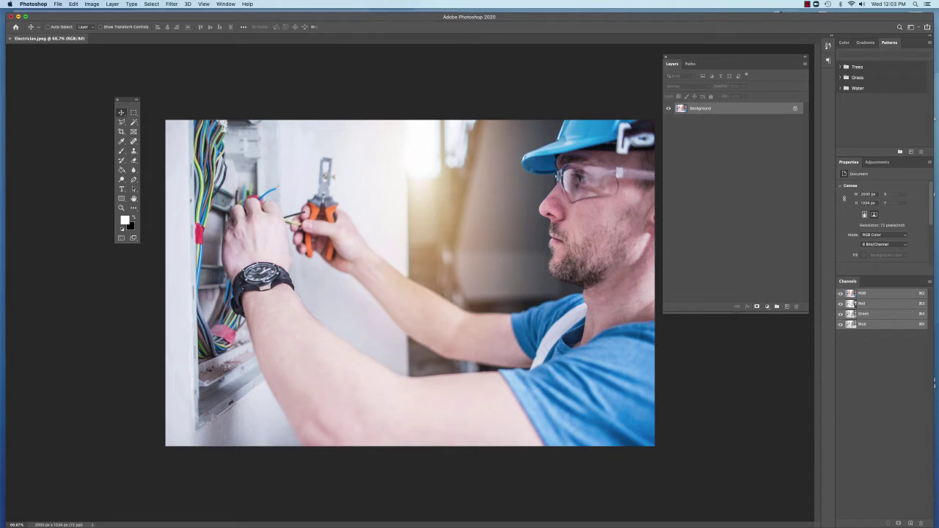
{"action": "left_click_drag", "start_coordinate": [665, 315], "coordinate": [679, 312]}
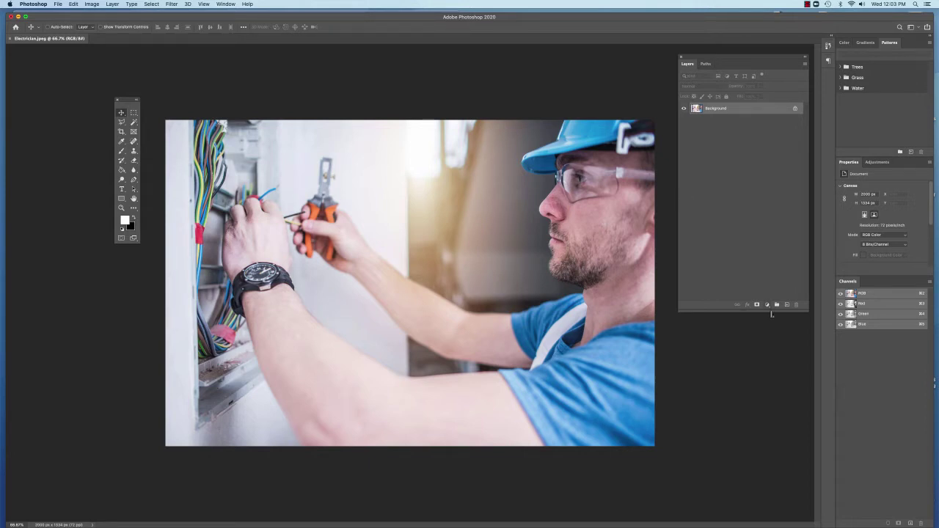
{"action": "left_click_drag", "start_coordinate": [808, 312], "coordinate": [798, 214]}
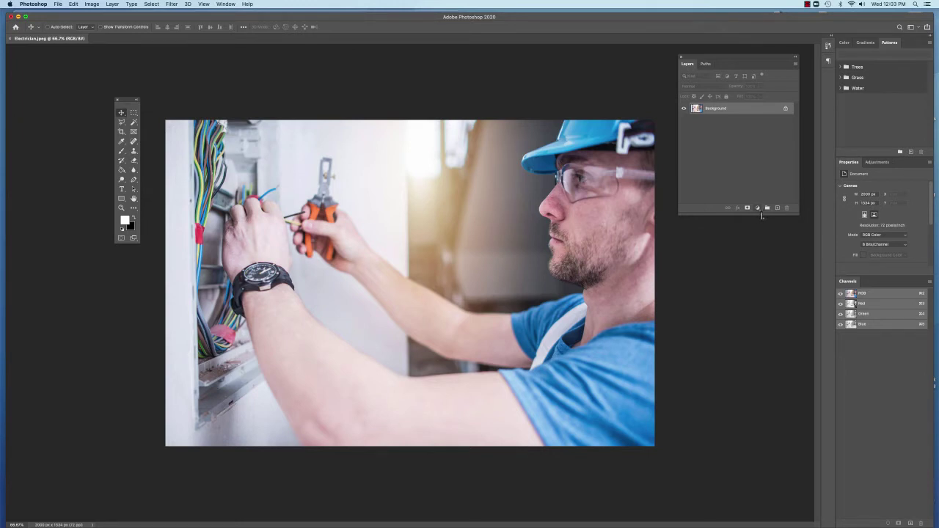
- Add a Black & White adjustment layer and float its Properties panel below Layers, enlarged to show all colour sliders
{"action": "left_click", "coordinate": [757, 207]}
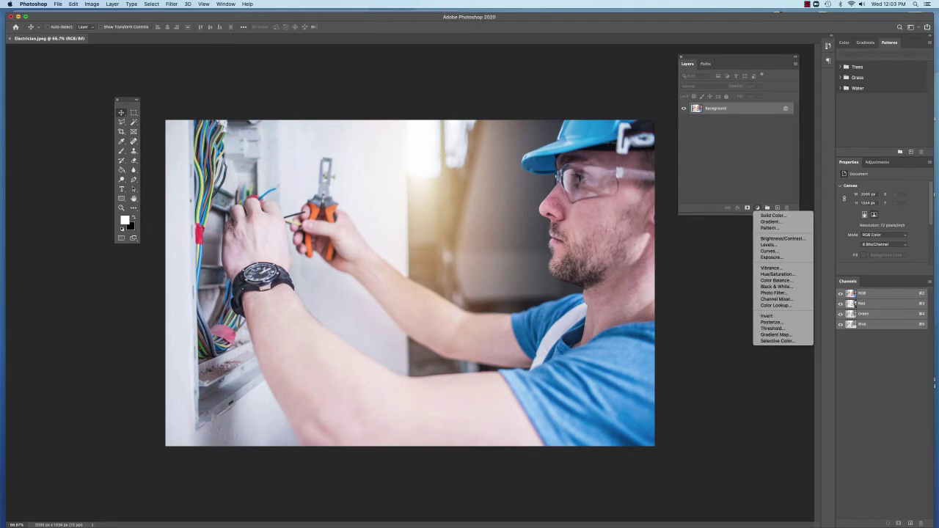
{"action": "left_click", "coordinate": [773, 286]}
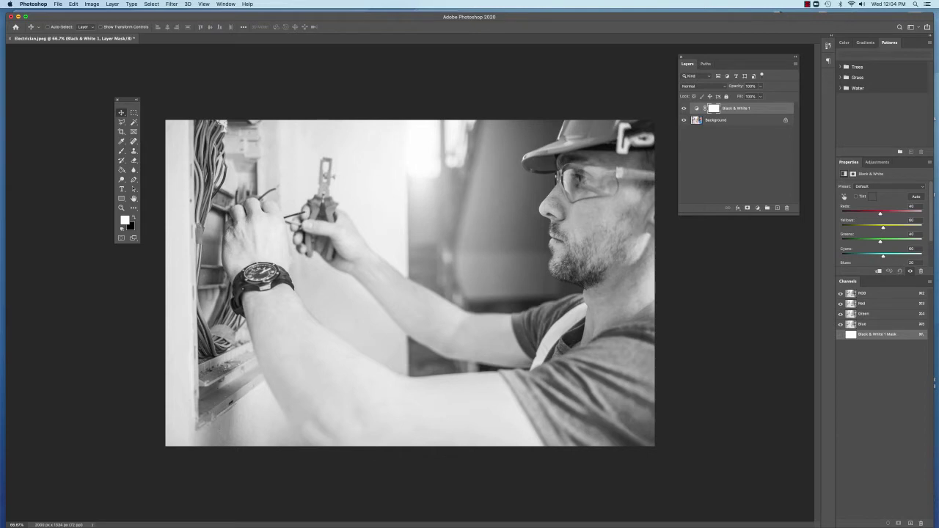
{"action": "left_click_drag", "start_coordinate": [849, 162], "coordinate": [685, 236]}
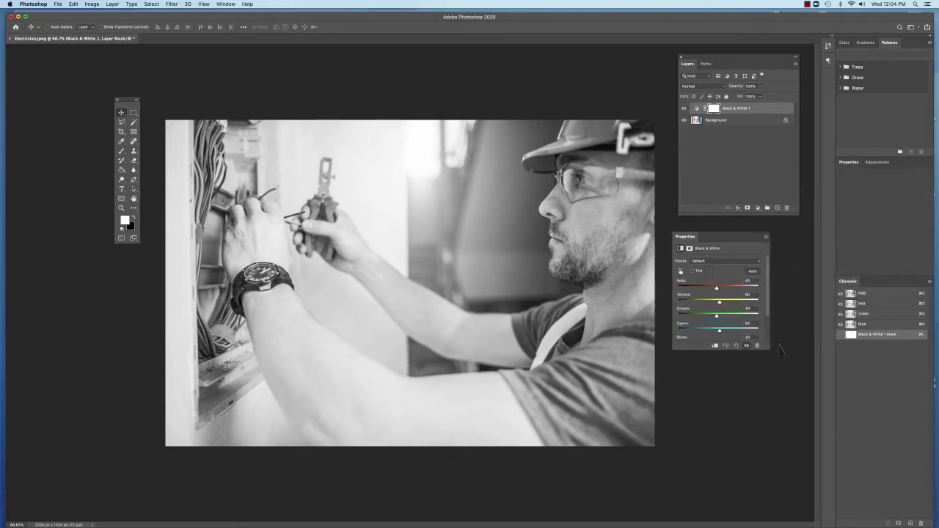
{"action": "left_click_drag", "start_coordinate": [777, 372], "coordinate": [798, 404]}
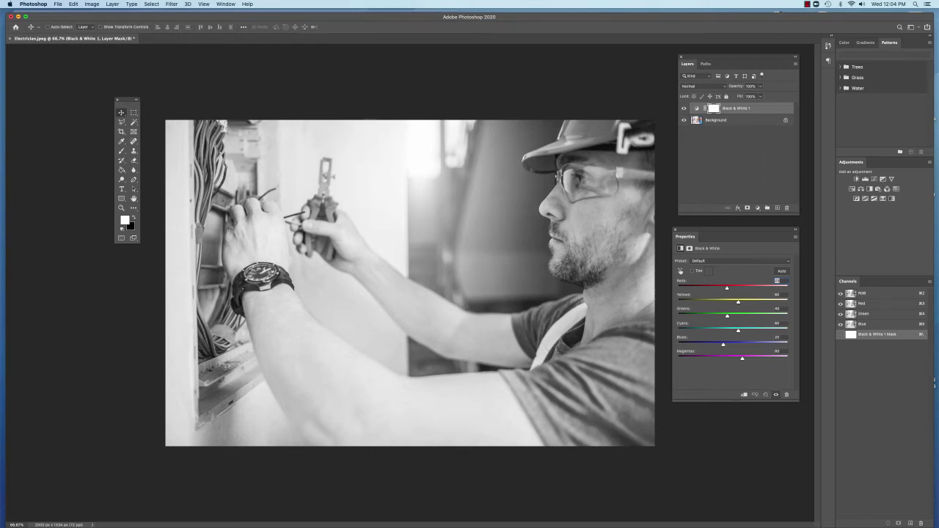
- Set the Black & White layer to Reds about -40, Yellows 117, Greens 68, Cyans 76 and Blues 7, keeping the layer selected
{"action": "left_click_drag", "start_coordinate": [726, 287], "coordinate": [708, 288]}
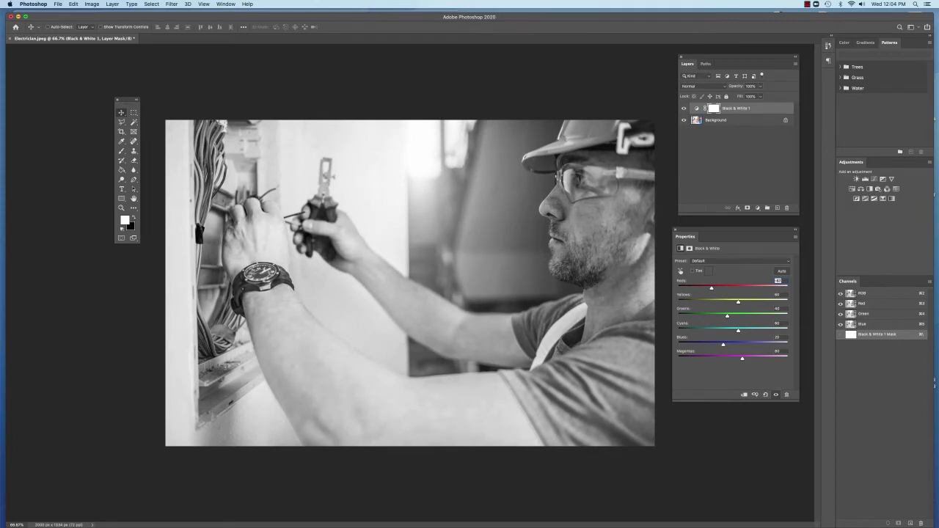
{"action": "key", "text": "Up"}
{"action": "left_click_drag", "start_coordinate": [737, 302], "coordinate": [736, 330]}
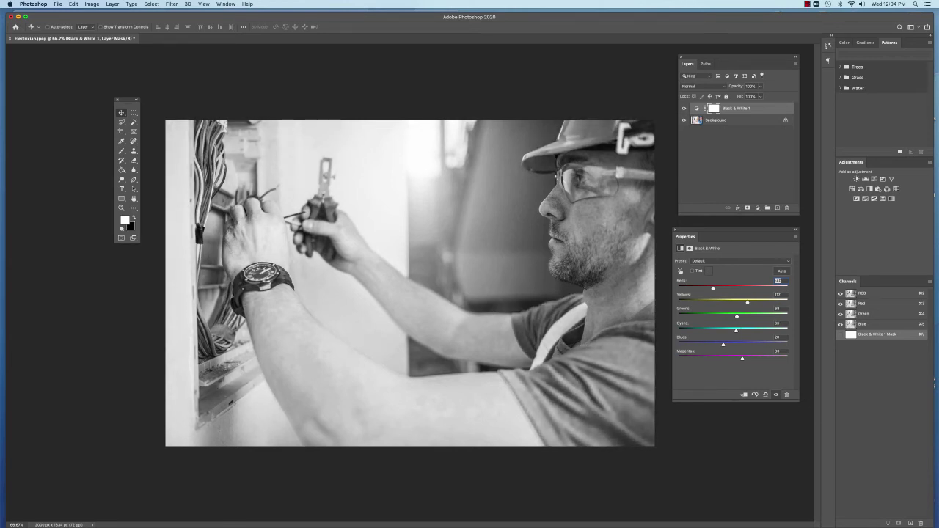
{"action": "left_click", "coordinate": [736, 158]}
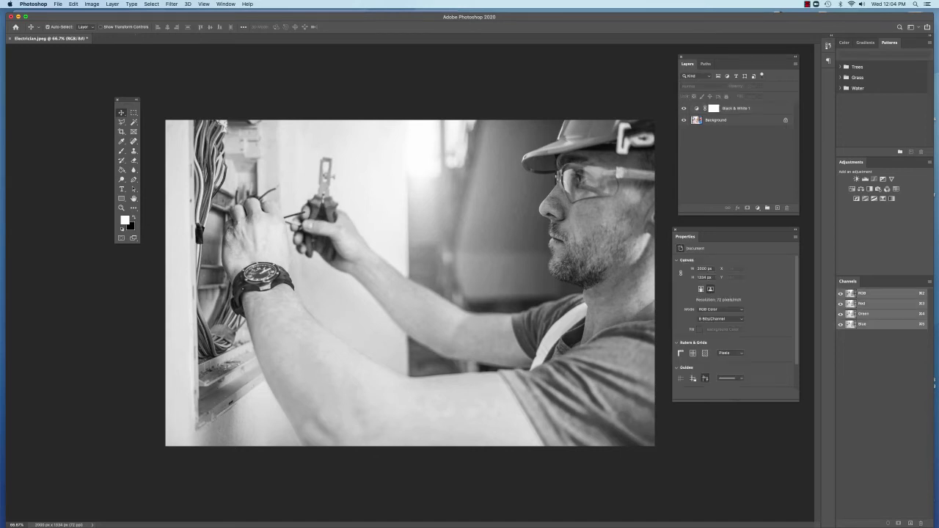
{"action": "key", "text": "super+z"}
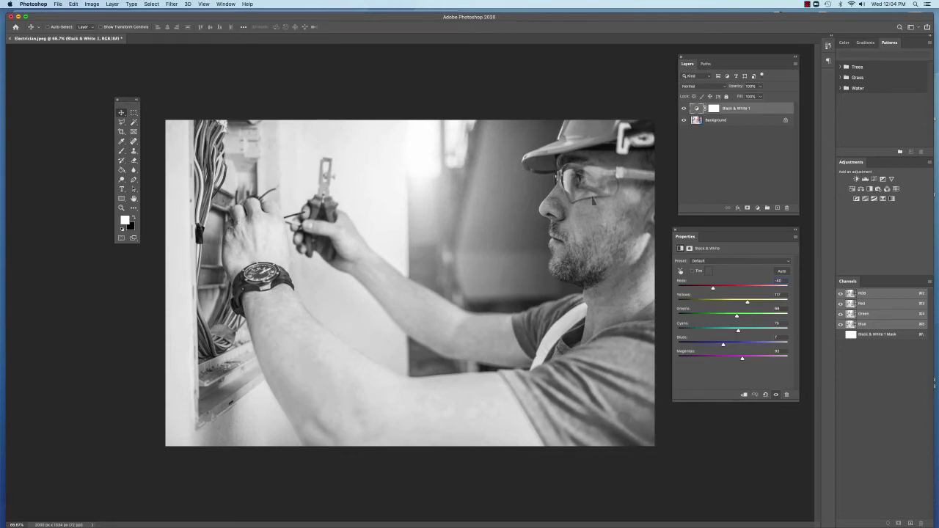
- Undo the Black & White slider changes to compare with the default conversion, and redo them
{"action": "left_click", "coordinate": [73, 4]}
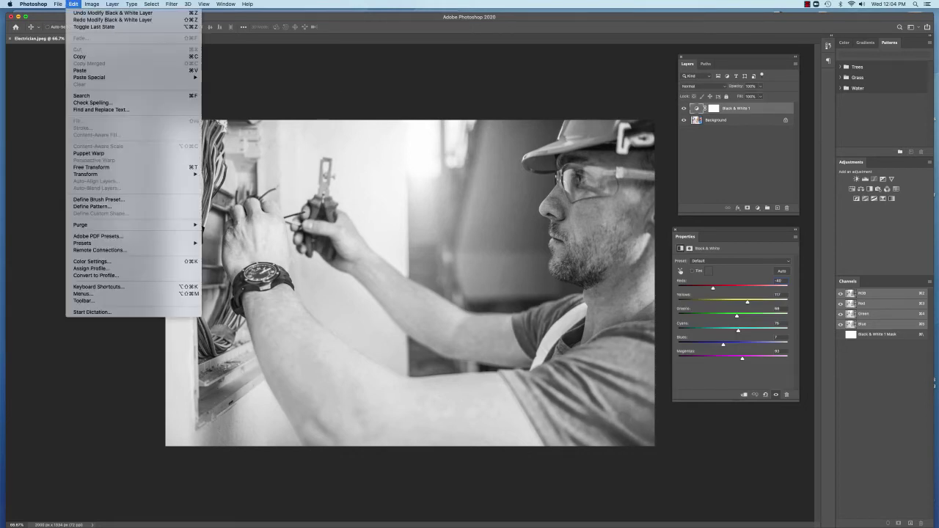
{"action": "left_click", "coordinate": [113, 12]}
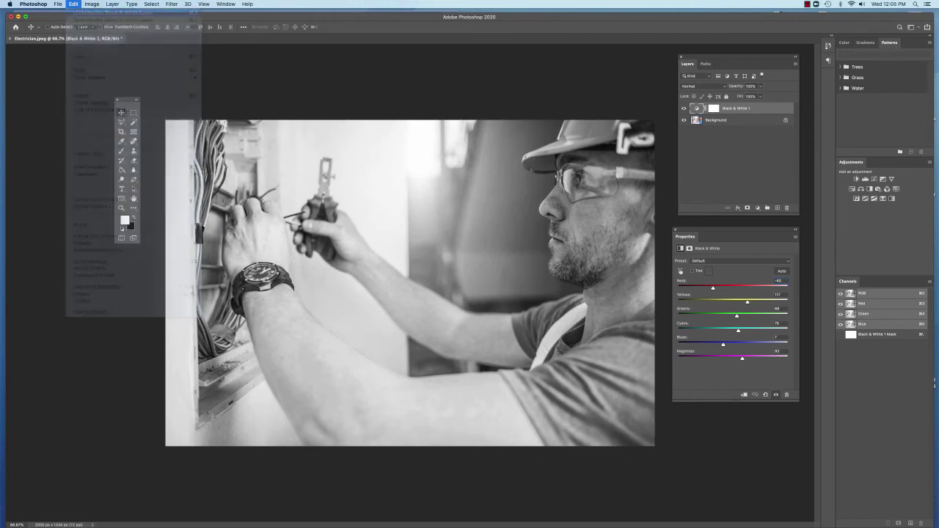
{"action": "left_click", "coordinate": [73, 4]}
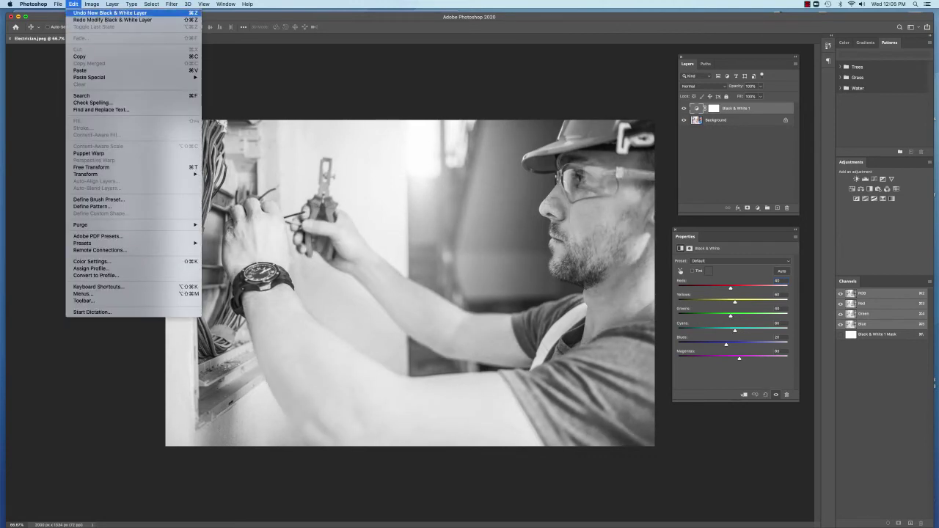
{"action": "left_click", "coordinate": [113, 20]}
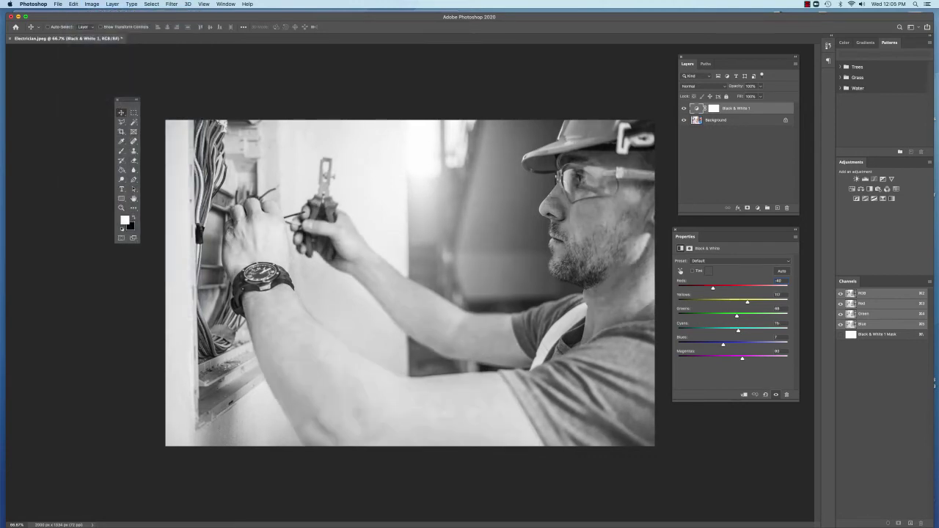
{"action": "left_click", "coordinate": [73, 4]}
{"action": "key", "text": "Escape"}
- Deselect the Black & White layer and toggle its visibility to compare the conversion with the colour original, leaving it shown
{"action": "left_click", "coordinate": [690, 129]}
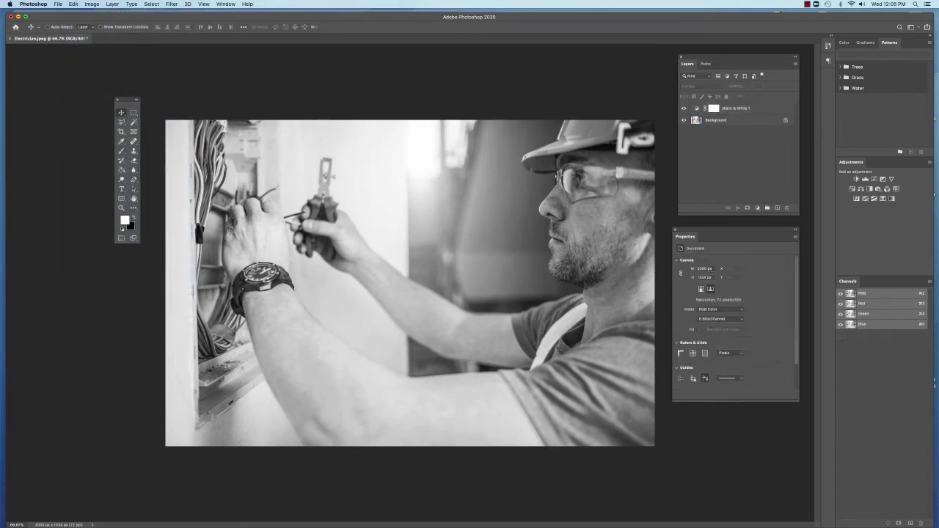
{"action": "left_click", "coordinate": [684, 109]}
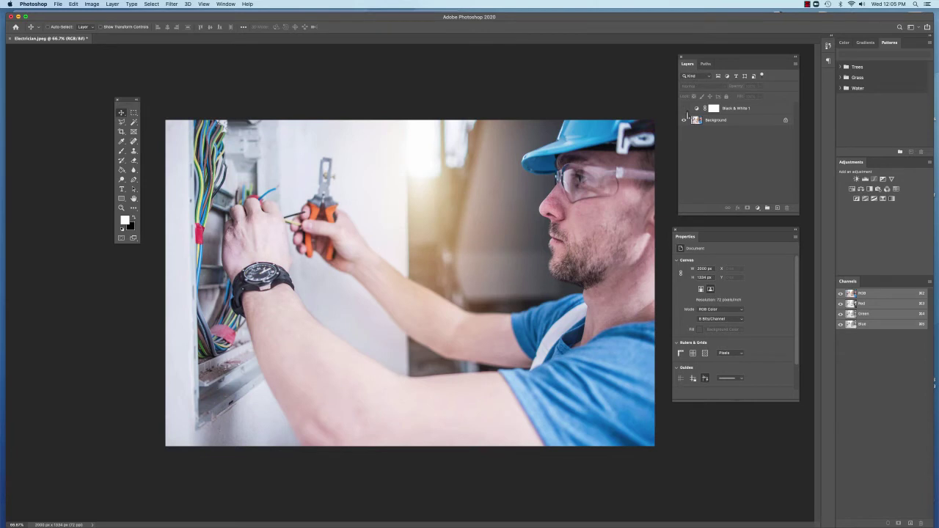
{"action": "left_click", "coordinate": [685, 110]}
{"action": "left_click", "coordinate": [685, 110]}
{"action": "left_click", "coordinate": [686, 110]}
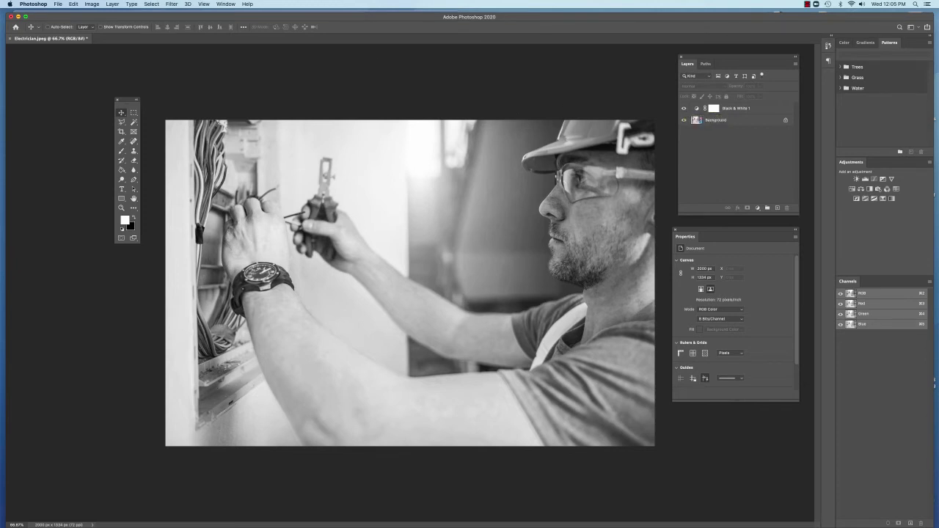
- Save a copy without layers as Electrician-BW.tif in TIFF format in the My Layout Tutorials folder, using LZW compression
{"action": "left_click", "coordinate": [57, 4]}
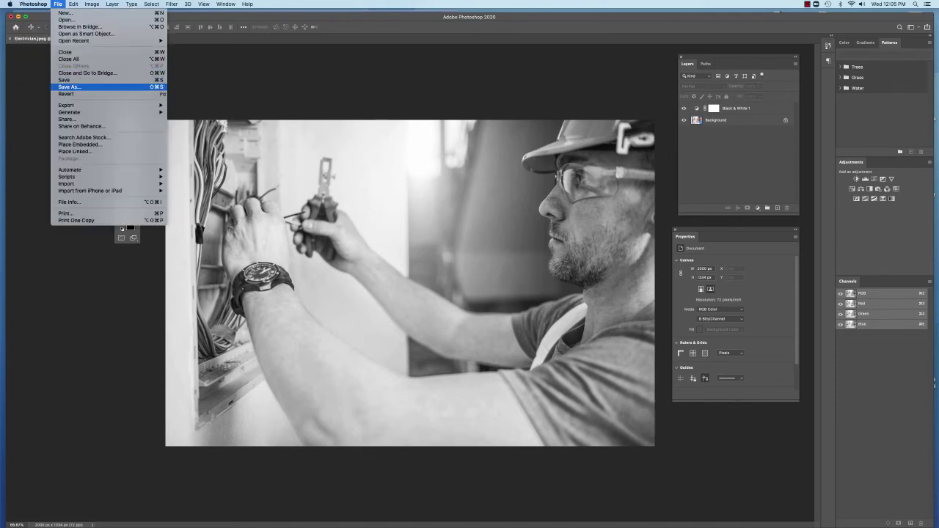
{"action": "left_click", "coordinate": [75, 87]}
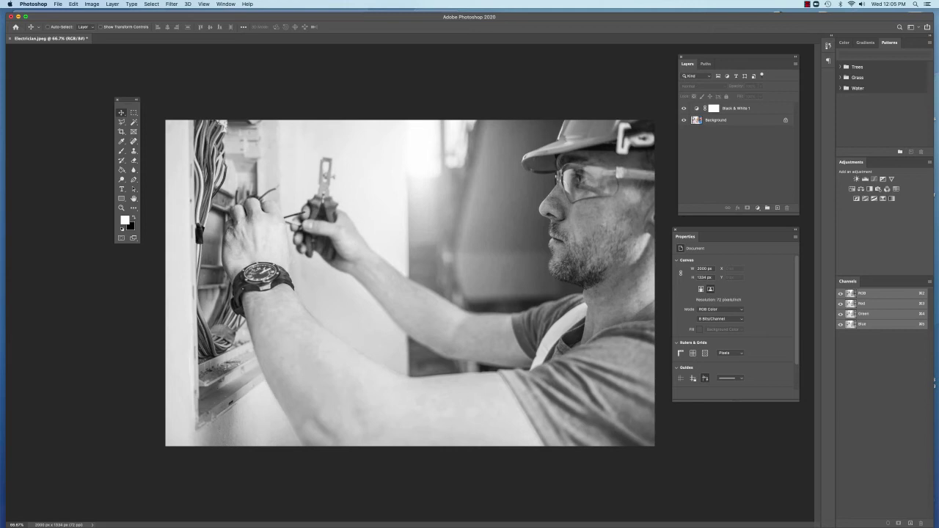
{"action": "key", "text": "super+shift+s"}
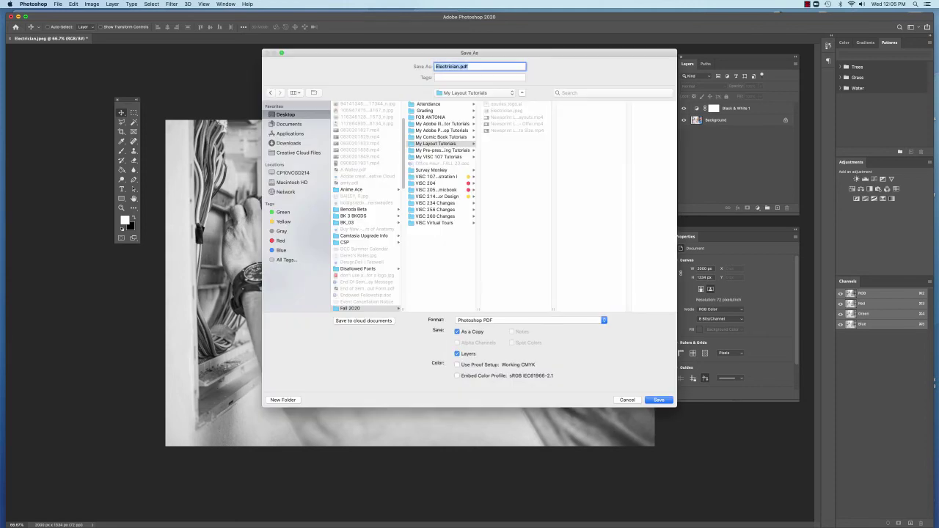
{"action": "left_click", "coordinate": [530, 320]}
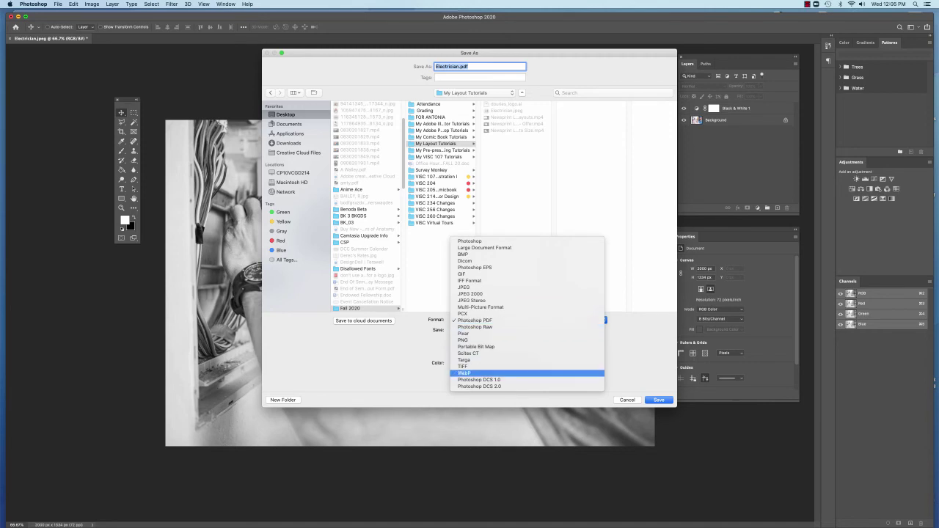
{"action": "left_click", "coordinate": [462, 366]}
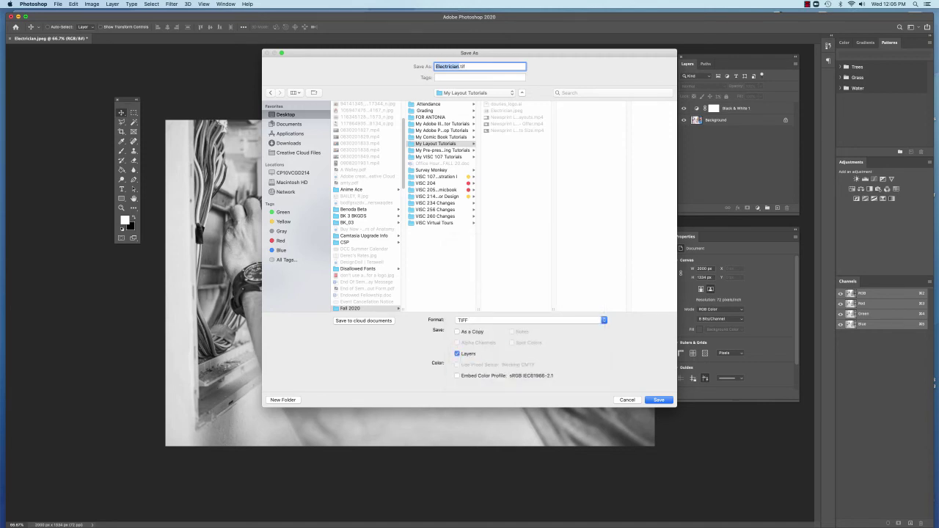
{"action": "left_click", "coordinate": [458, 66]}
{"action": "type", "text": "BW"}
{"action": "left_click", "coordinate": [457, 353]}
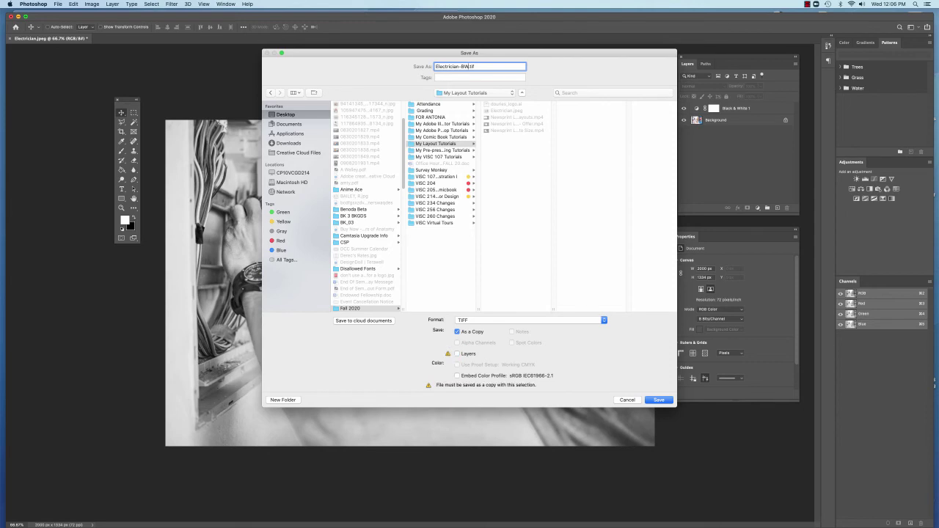
{"action": "left_click", "coordinate": [659, 399]}
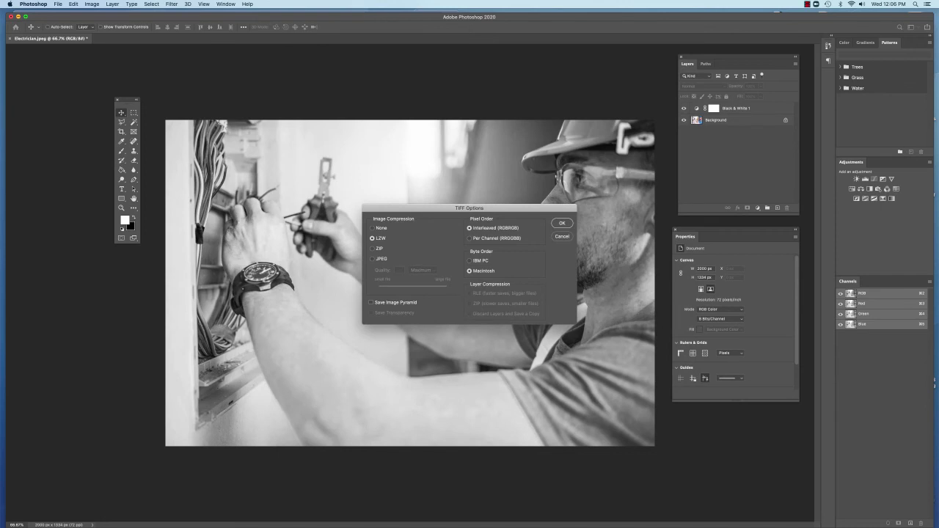
{"action": "key", "text": "Return"}
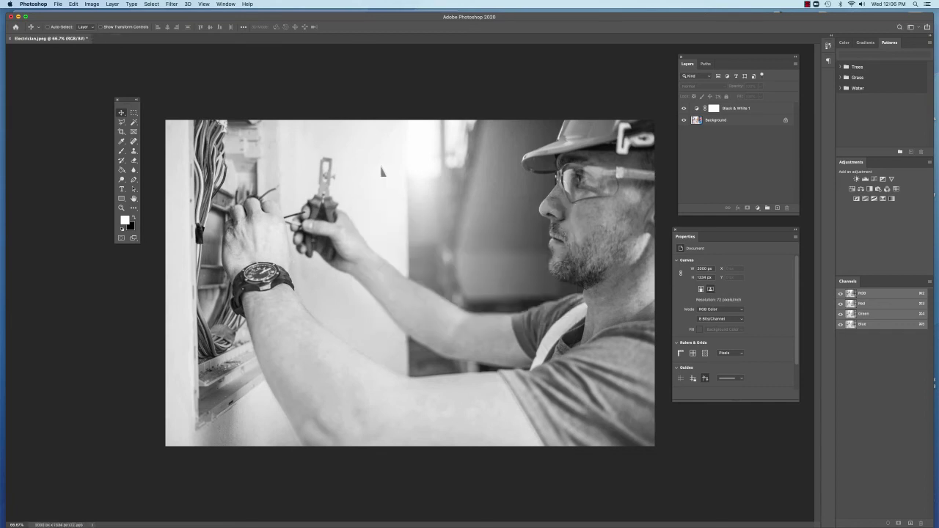
- Save the layered document as Electrician-COLOR.psd in Photoshop format with Maximize Compatibility enabled
{"action": "left_click", "coordinate": [57, 3]}
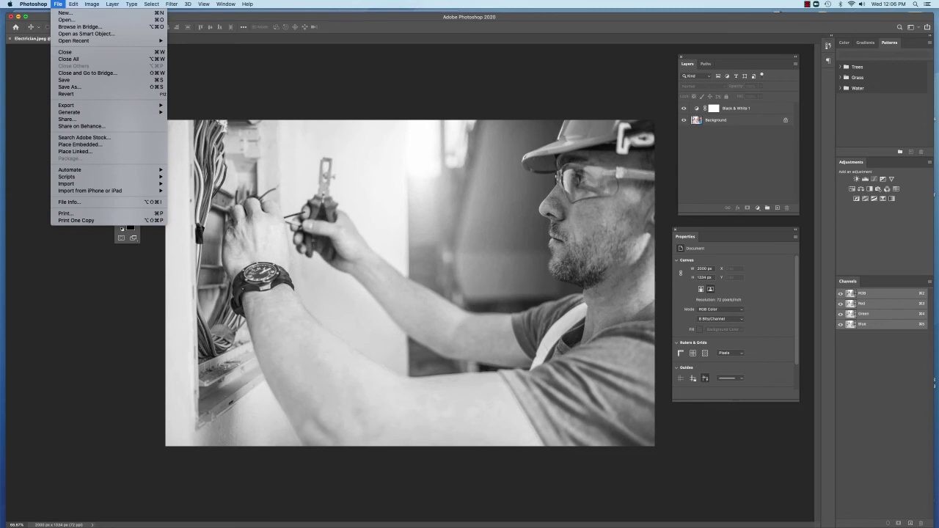
{"action": "left_click", "coordinate": [69, 87]}
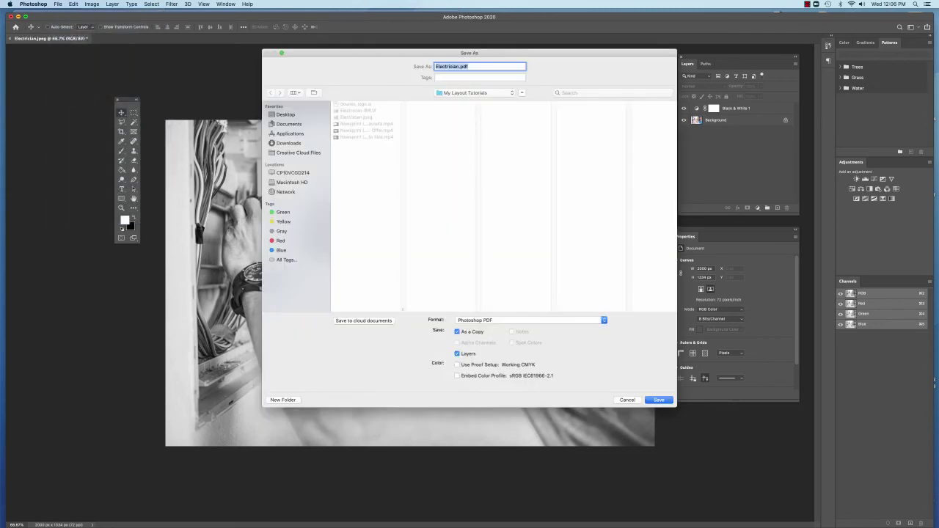
{"action": "left_click", "coordinate": [459, 66]}
{"action": "type", "text": "-RAW"}
{"action": "key", "text": "BackSpace"}
{"action": "key", "text": "BackSpace"}
{"action": "key", "text": "BackSpace"}
{"action": "type", "text": "COLOR"}
{"action": "left_click", "coordinate": [531, 320]}
{"action": "left_click", "coordinate": [513, 240]}
{"action": "left_click", "coordinate": [657, 401]}
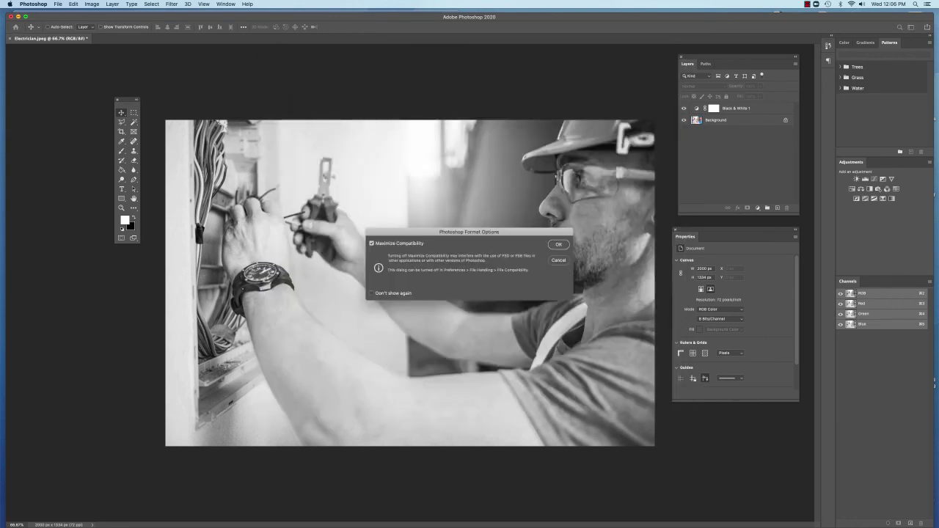
{"action": "left_click", "coordinate": [558, 244]}
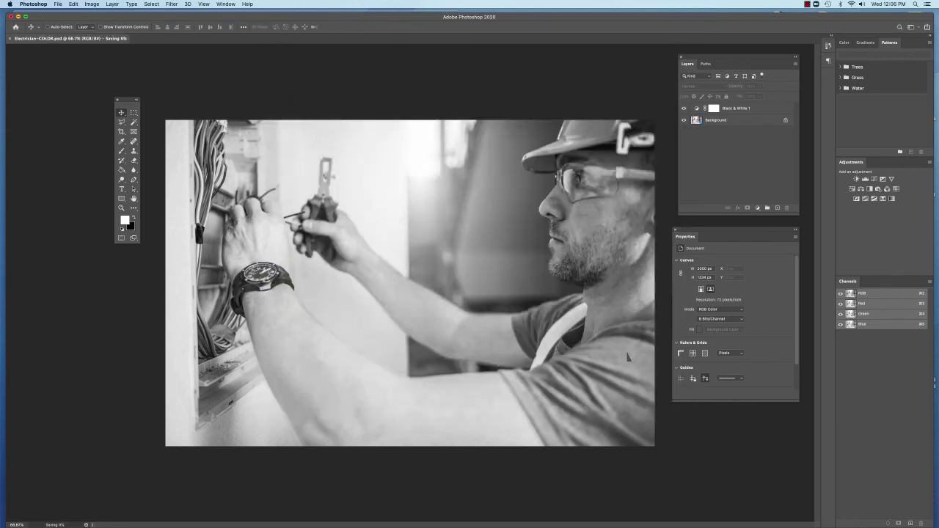